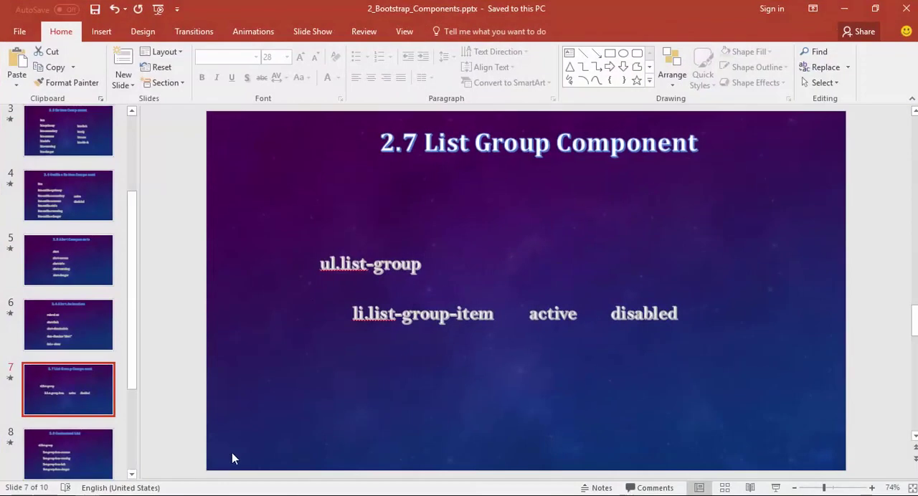
Present the '2.7 List Group Component' slide full-screen as a slide show.
{"action": "left_click", "coordinate": [775, 488]}
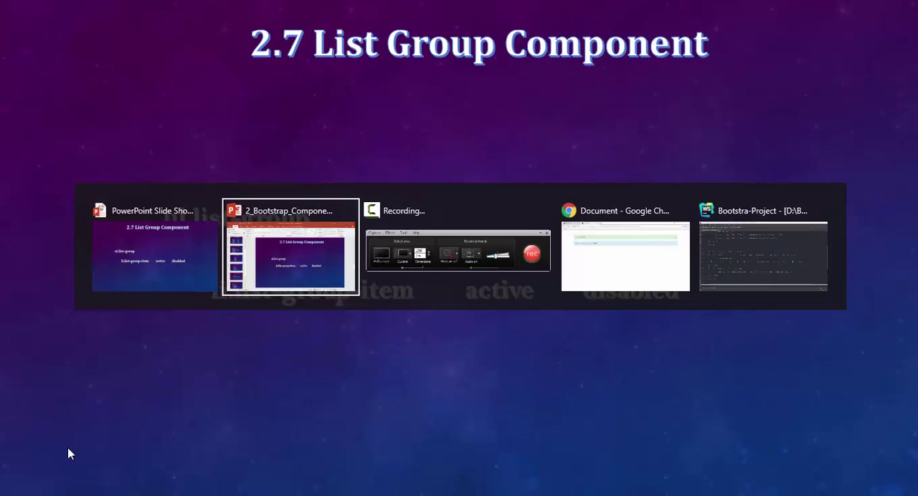
{"action": "key", "text": "alt+Tab"}
{"action": "key", "text": "alt+Tab"}
{"action": "key", "text": "alt+Tab"}
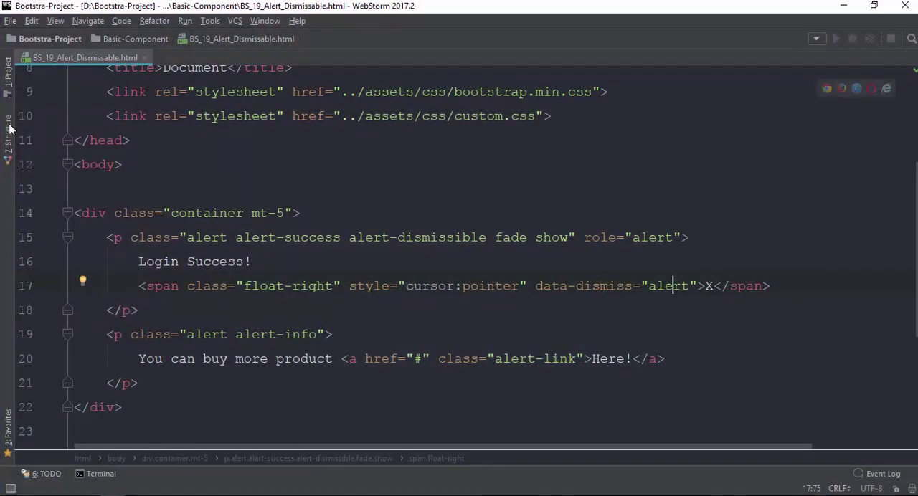
Copy BS_0_Default_Template.html as BS_20_List_Group.html and open the copy in the editor.
{"action": "left_click", "coordinate": [6, 80]}
{"action": "left_click", "coordinate": [89, 118]}
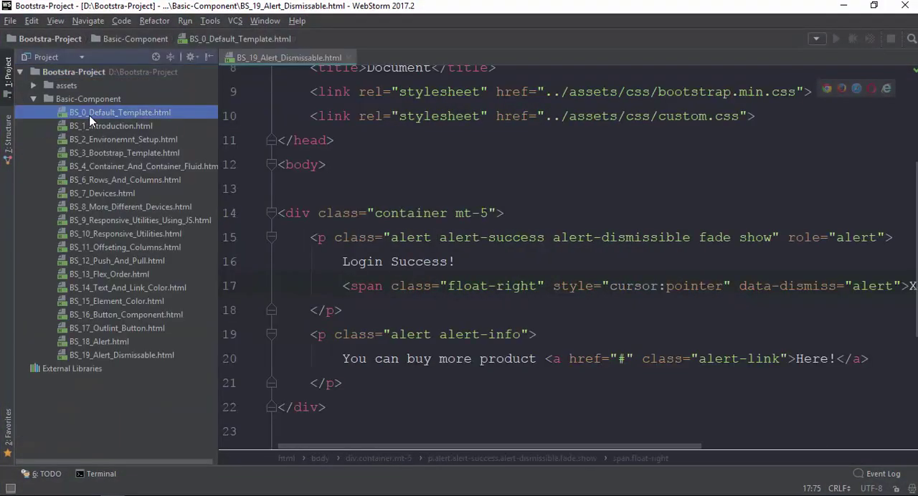
{"action": "key", "text": "F5"}
{"action": "type", "text": "B"}
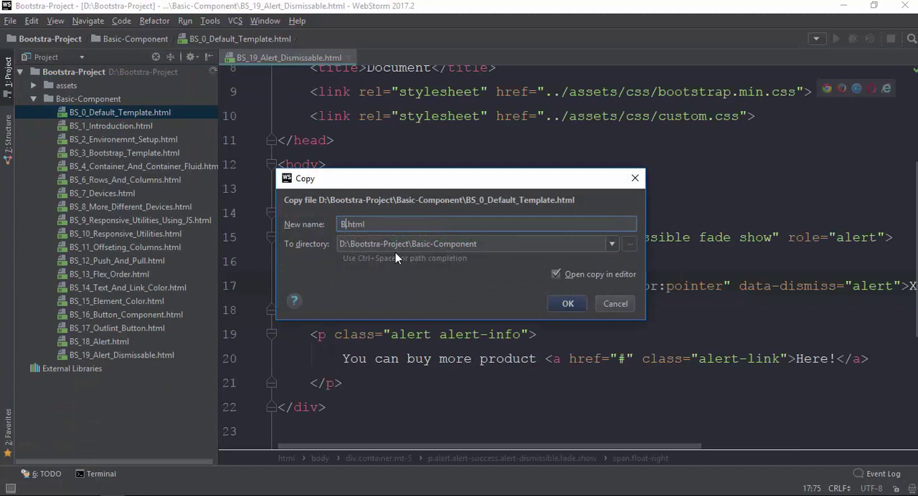
{"action": "type", "text": "S_"}
{"action": "type", "text": "20_"}
{"action": "type", "text": "List_Group"}
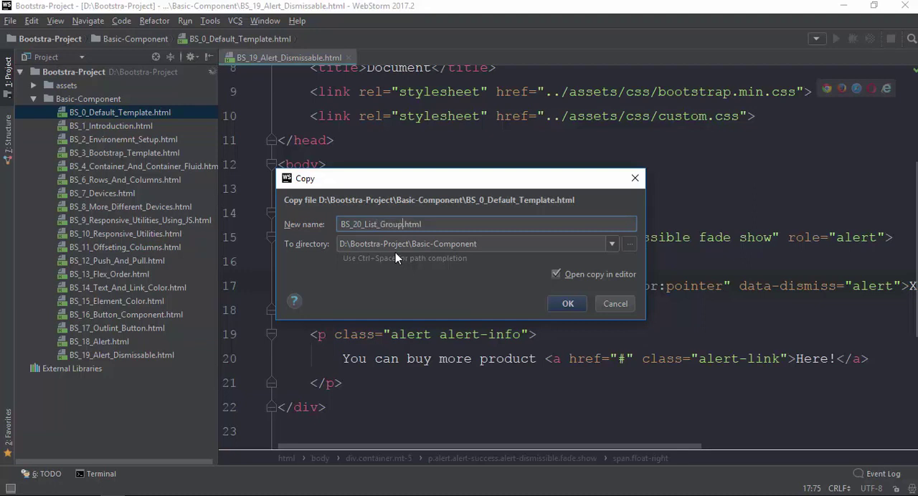
{"action": "key", "text": "Return"}
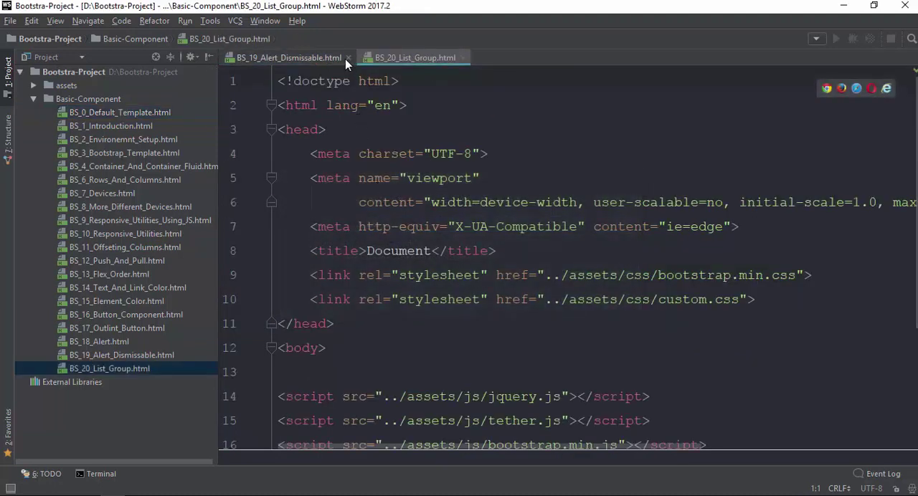
Close the BS_19 tab and nest container mt-5, row and col-md-4 divs in the body.
{"action": "left_click", "coordinate": [347, 57]}
{"action": "scroll", "coordinate": [317, 185], "scroll_direction": "down", "scroll_amount": 3}
{"action": "left_click", "coordinate": [317, 185]}
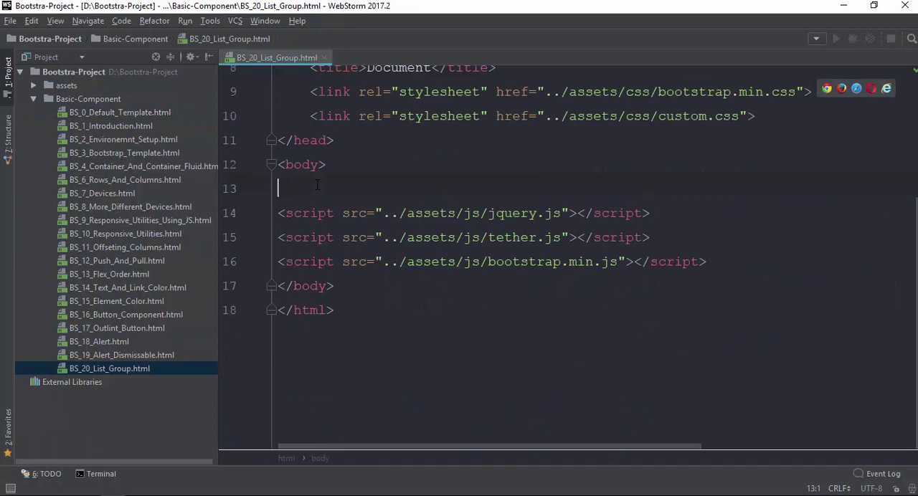
{"action": "type", "text": ".containe"}
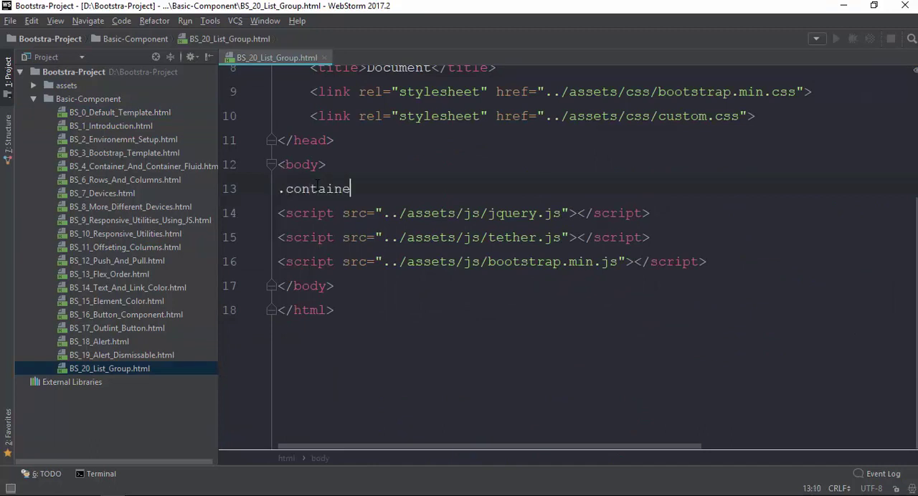
{"action": "type", "text": "r.mt"}
{"action": "type", "text": "-5"}
{"action": "key", "text": "Tab"}
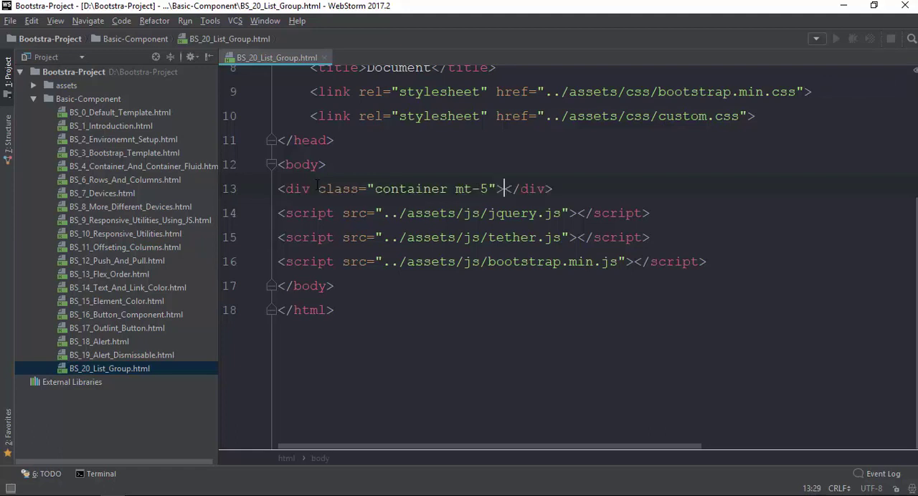
{"action": "key", "text": "Return"}
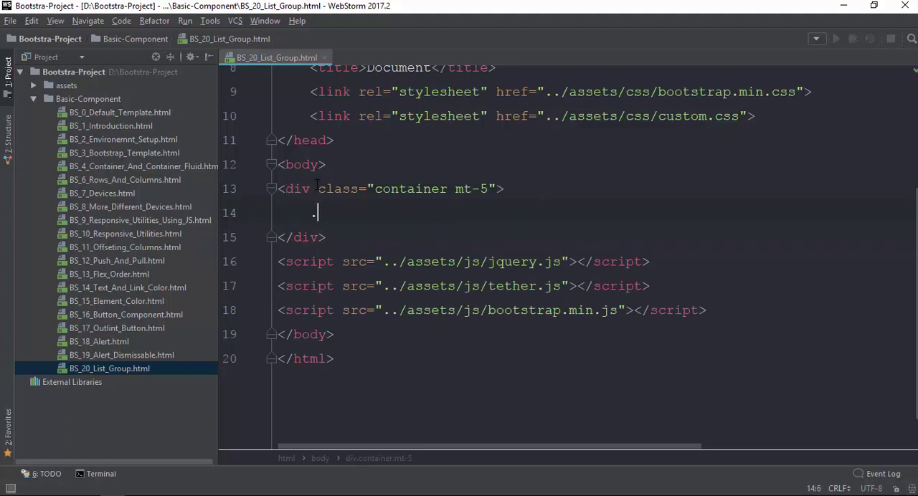
{"action": "type", "text": ".orw"}
{"action": "key", "text": "BackSpace"}
{"action": "key", "text": "BackSpace"}
{"action": "key", "text": "BackSpace"}
{"action": "type", "text": ".row"}
{"action": "key", "text": "Tab"}
{"action": "key", "text": "Return"}
{"action": "type", "text": ".col-"}
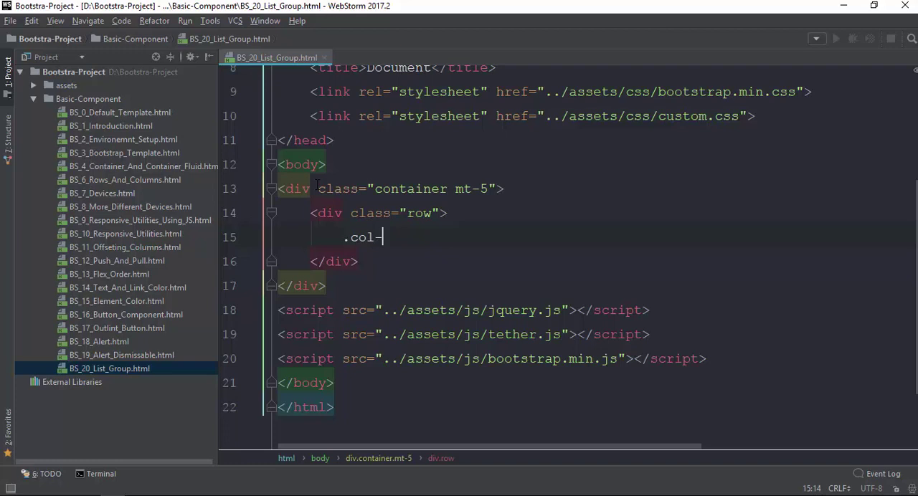
{"action": "type", "text": "md-4"}
{"action": "key", "text": "Tab"}
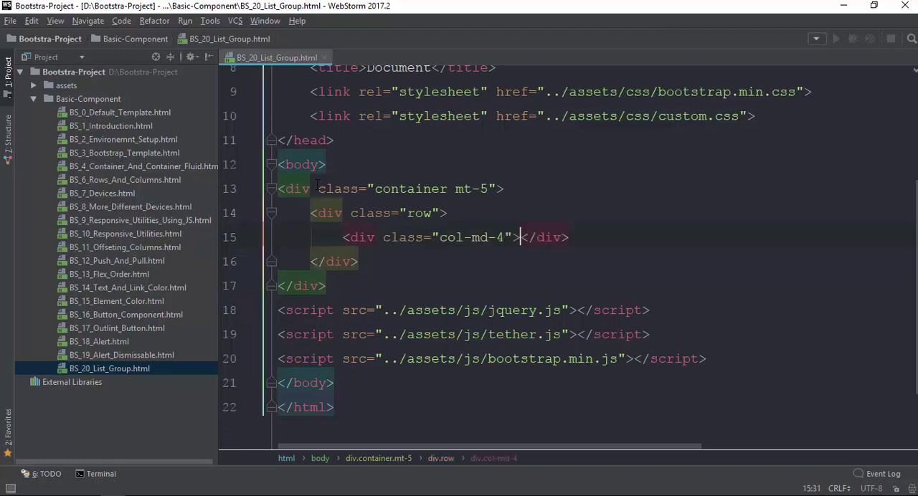
{"action": "key", "text": "Return"}
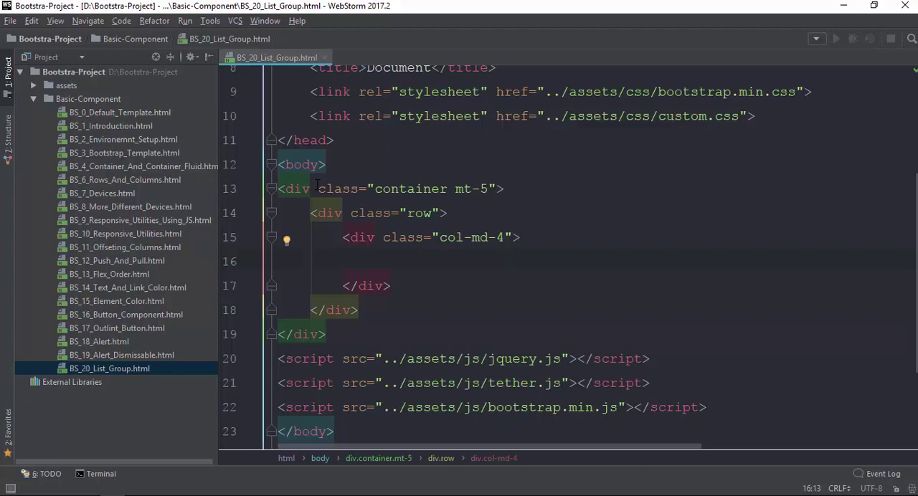
{"action": "type", "text": "u"}
{"action": "type", "text": "l."}
Add a list-group ul with a first Home list item with a class attribute.
{"action": "key", "text": "BackSpace"}
{"action": "key", "text": "Tab"}
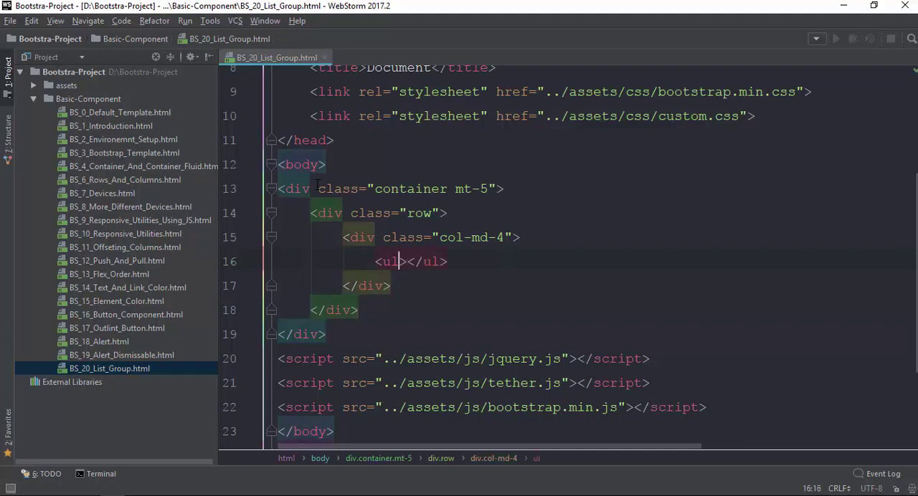
{"action": "type", "text": "class-"}
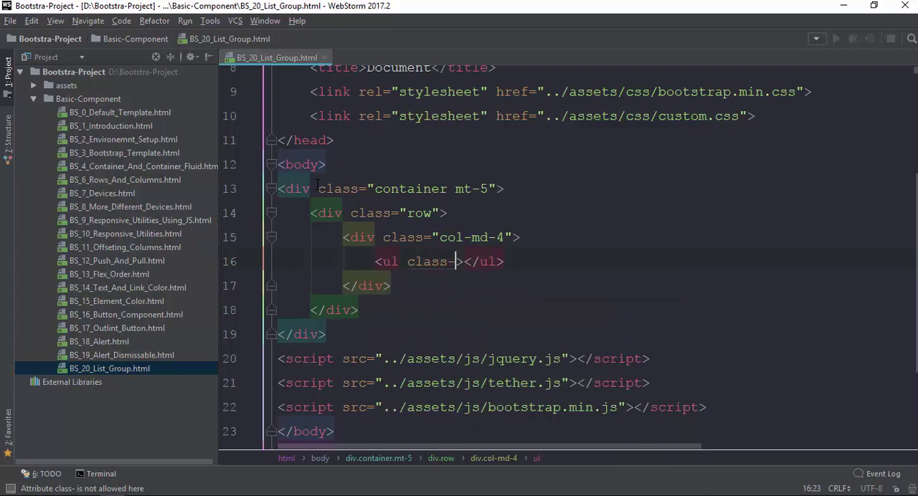
{"action": "type", "text": "=\"list-"}
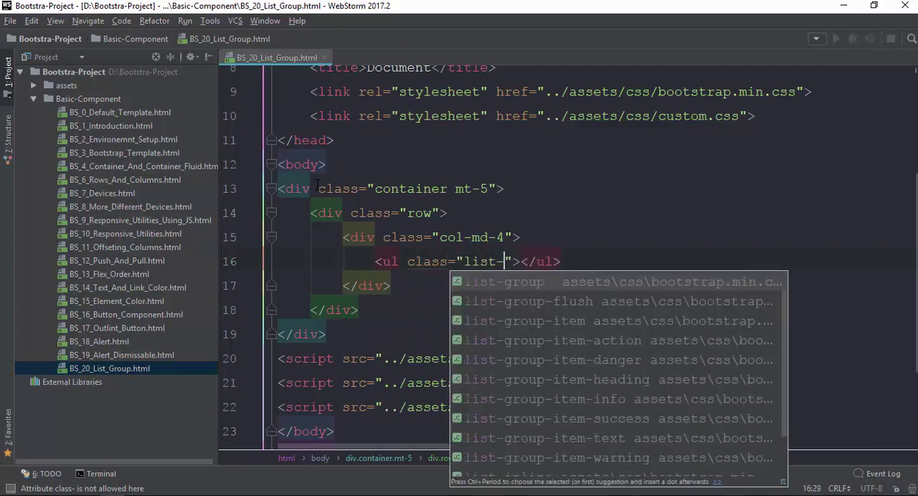
{"action": "type", "text": "group"}
{"action": "key", "text": "Right"}
{"action": "key", "text": "Right"}
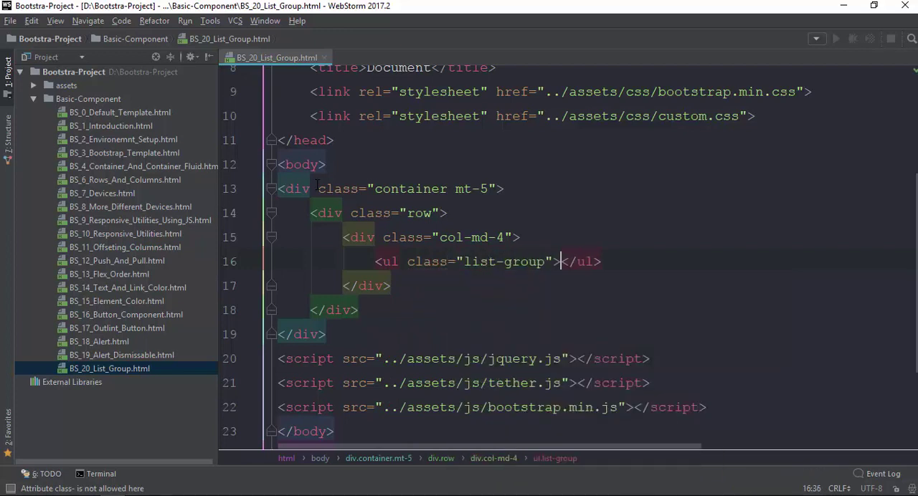
{"action": "key", "text": "Return"}
{"action": "type", "text": "li"}
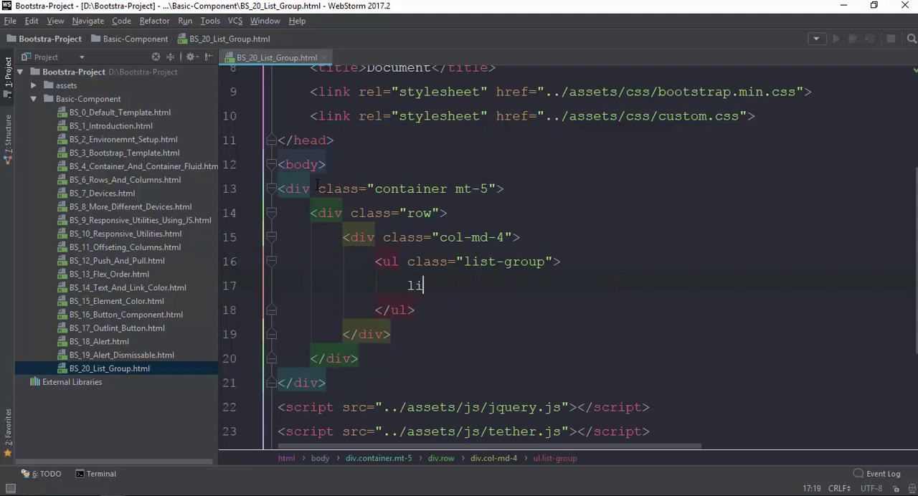
{"action": "key", "text": "Tab"}
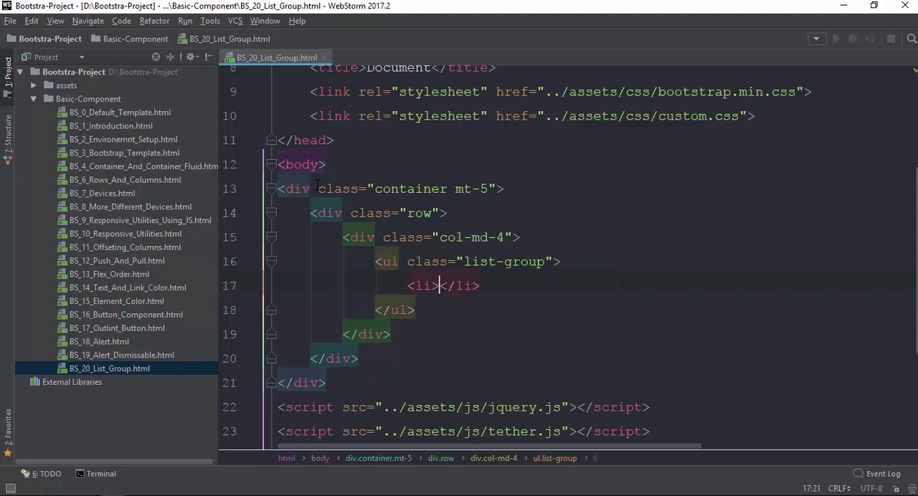
{"action": "type", "text": "Hom"}
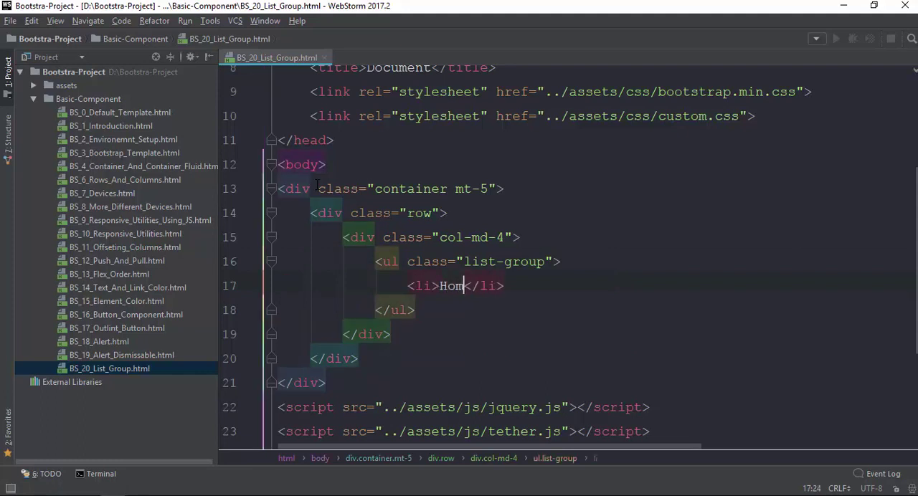
{"action": "type", "text": "e"}
{"action": "key", "text": "Left"}
{"action": "key", "text": "Left"}
{"action": "key", "text": "Left"}
{"action": "key", "text": "Left"}
{"action": "key", "text": "Left"}
{"action": "type", "text": "cl"}
{"action": "key", "text": "Return"}
{"action": "type", "text": "lis"}
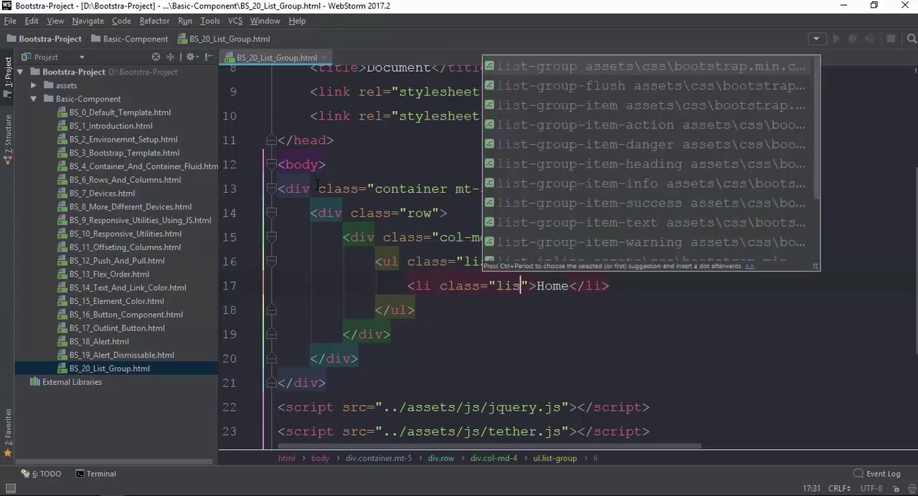
{"action": "type", "text": "t-"}
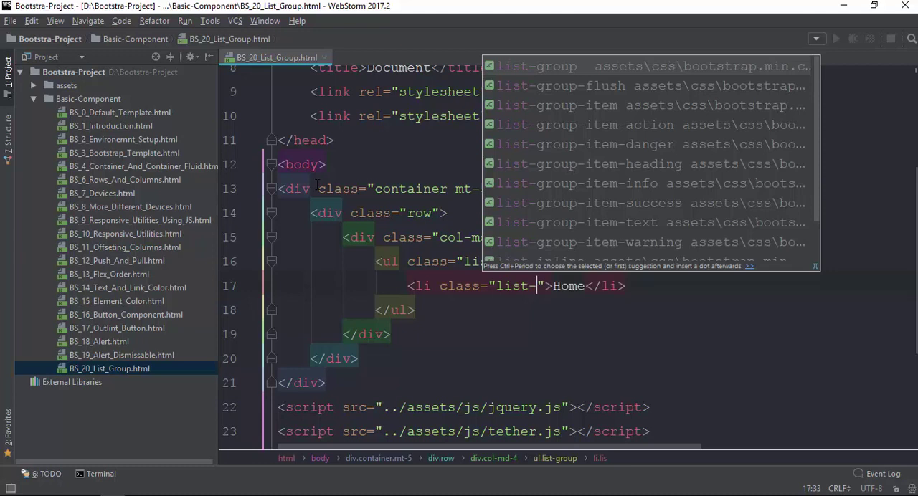
{"action": "type", "text": "group-ite"}
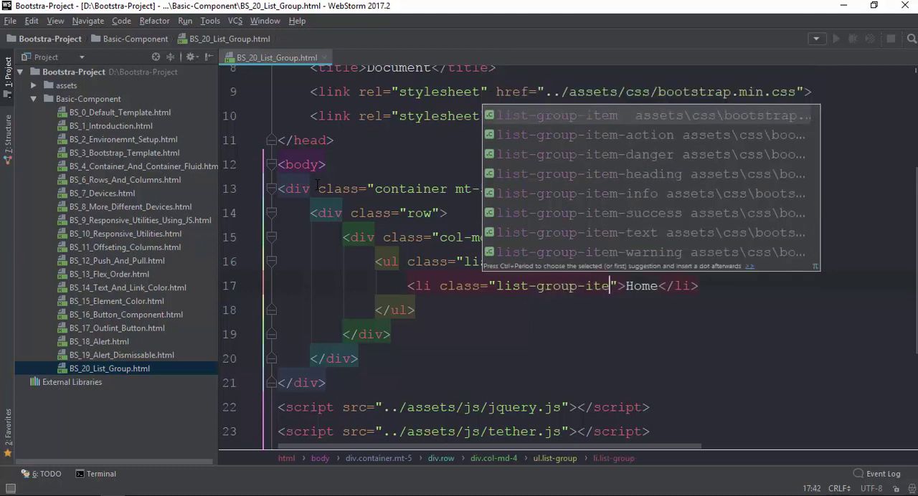
{"action": "type", "text": "m"}
{"action": "left_click", "coordinate": [682, 337]}
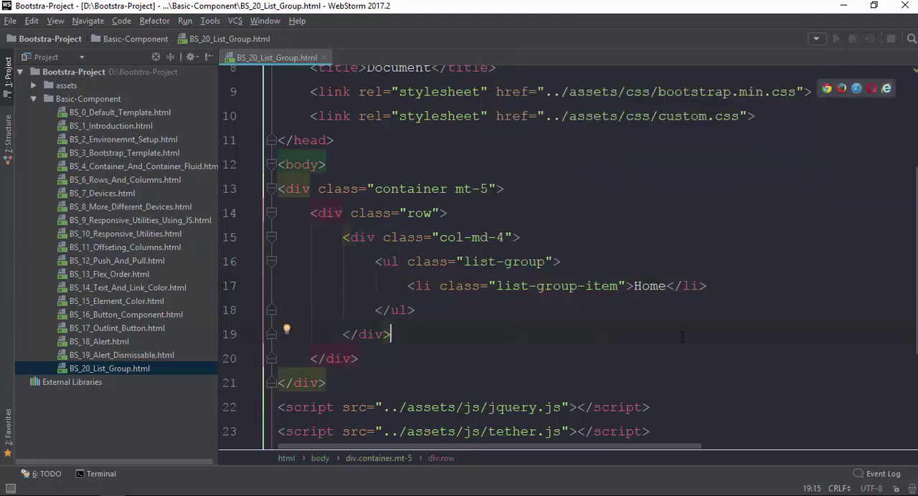
Add an About list-group-item below Home, fixing the wrong expansions.
{"action": "left_click", "coordinate": [820, 286]}
{"action": "key", "text": "Return"}
{"action": "type", "text": "l"}
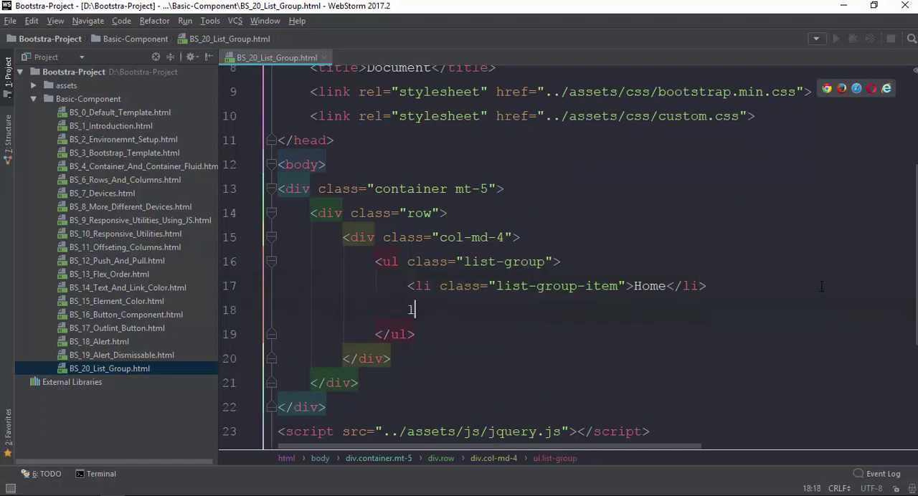
{"action": "type", "text": "i.li"}
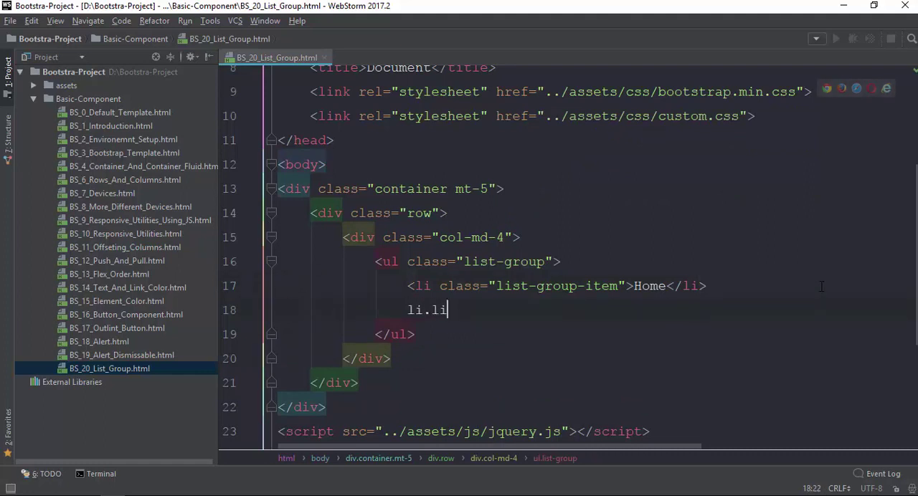
{"action": "key", "text": "BackSpace"}
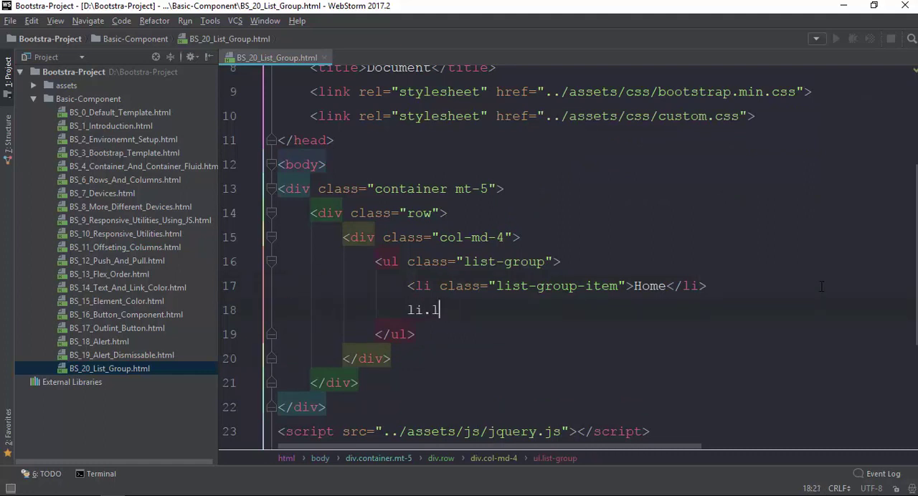
{"action": "type", "text": "ist-gro"}
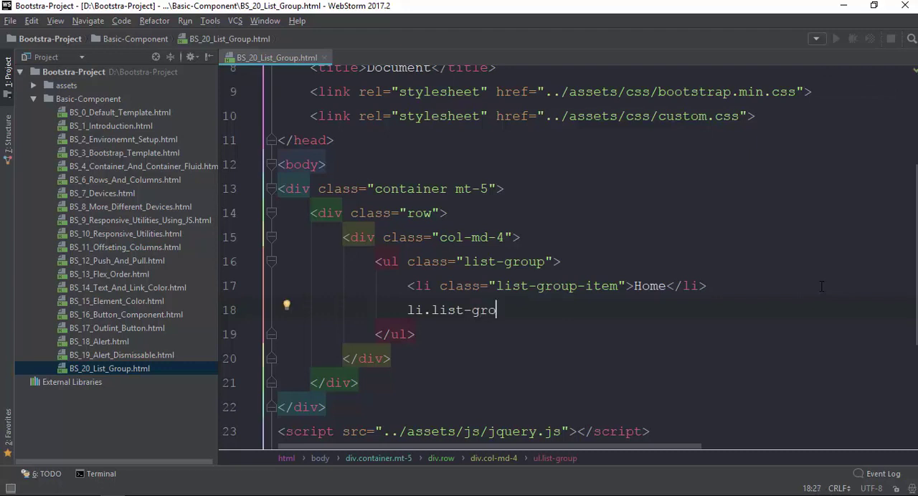
{"action": "type", "text": "up-item"}
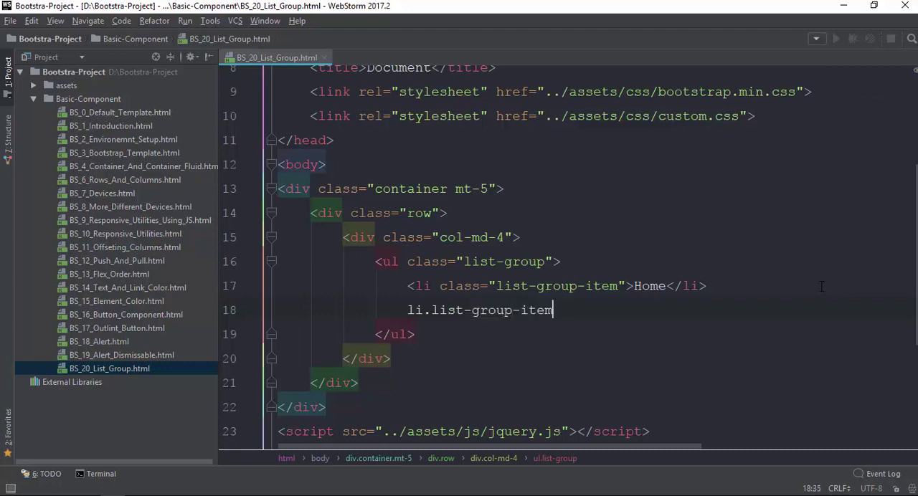
{"action": "type", "text": ">"}
{"action": "type", "text": "About"}
{"action": "key", "text": "Tab"}
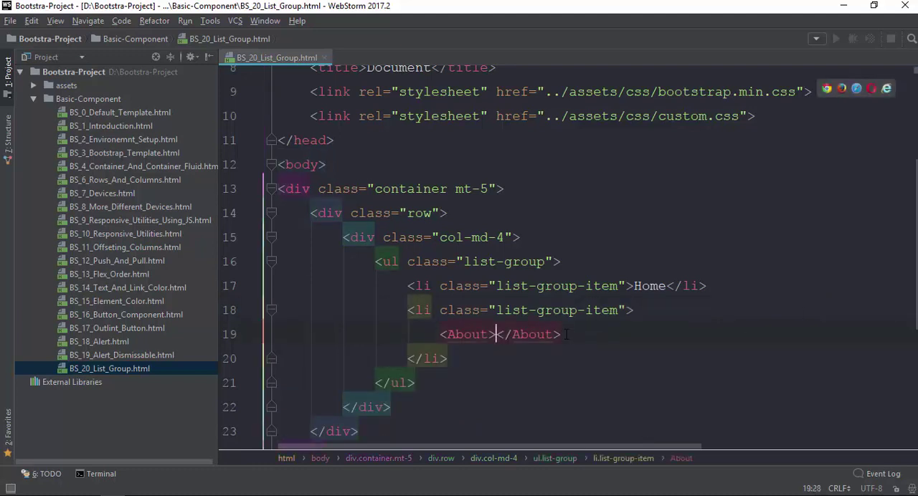
{"action": "key", "text": "ctrl+z"}
{"action": "left_click_drag", "start_coordinate": [619, 337], "coordinate": [554, 334]}
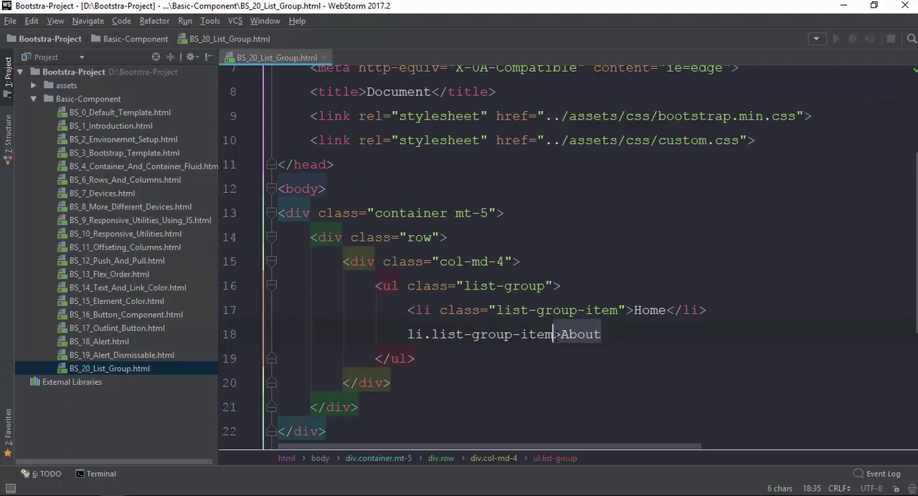
{"action": "key", "text": "BackSpace"}
{"action": "type", "text": "A"}
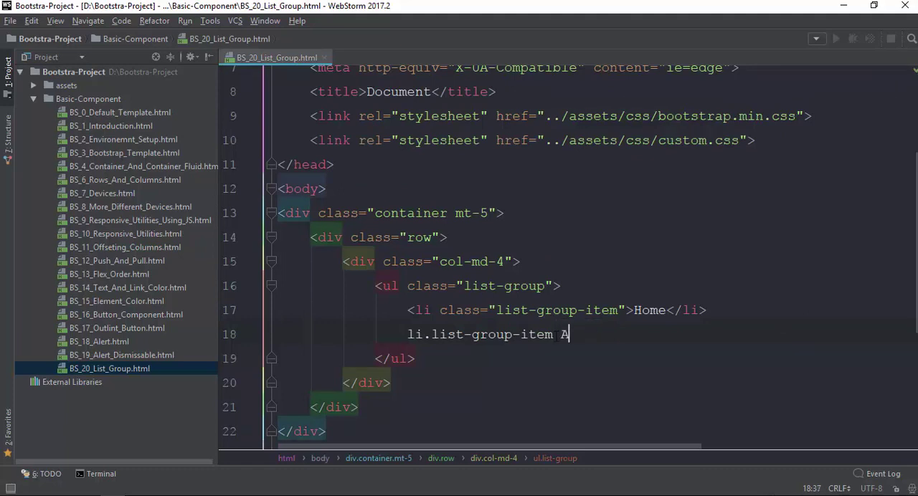
{"action": "type", "text": "bout"}
{"action": "key", "text": "Tab"}
{"action": "key", "text": "ctrl+z"}
{"action": "key", "text": "ctrl+z"}
{"action": "key", "text": "Tab"}
{"action": "type", "text": "Abo"}
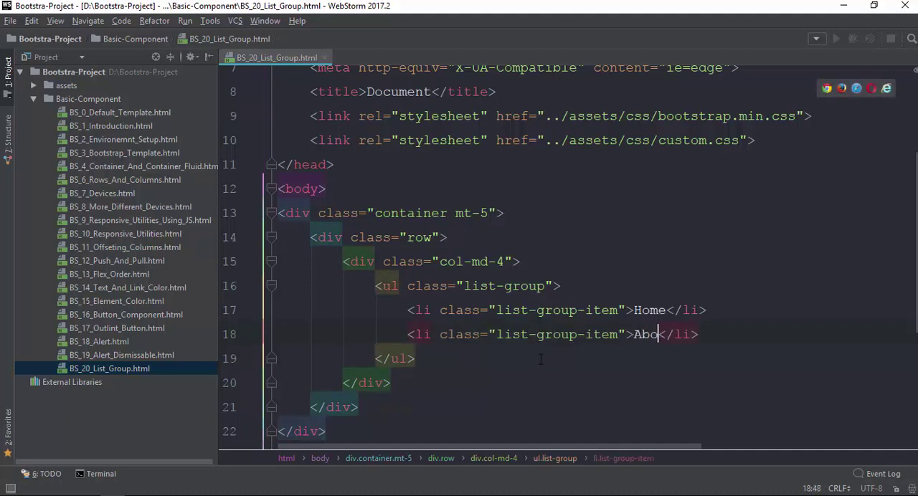
{"action": "type", "text": "ut"}
{"action": "key", "text": "End"}
Duplicate the About item into Profolio, Contact and Member items.
{"action": "key", "text": "ctrl+d"}
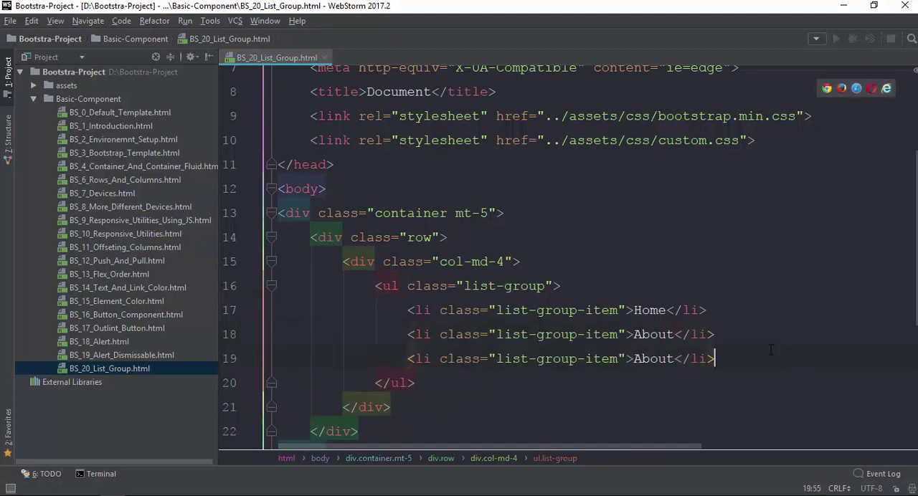
{"action": "double_click", "coordinate": [653, 359]}
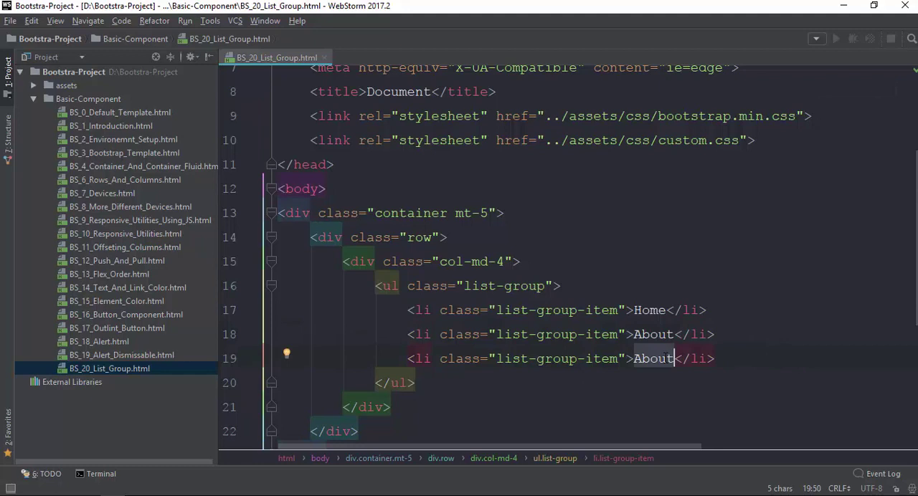
{"action": "type", "text": "Profolio"}
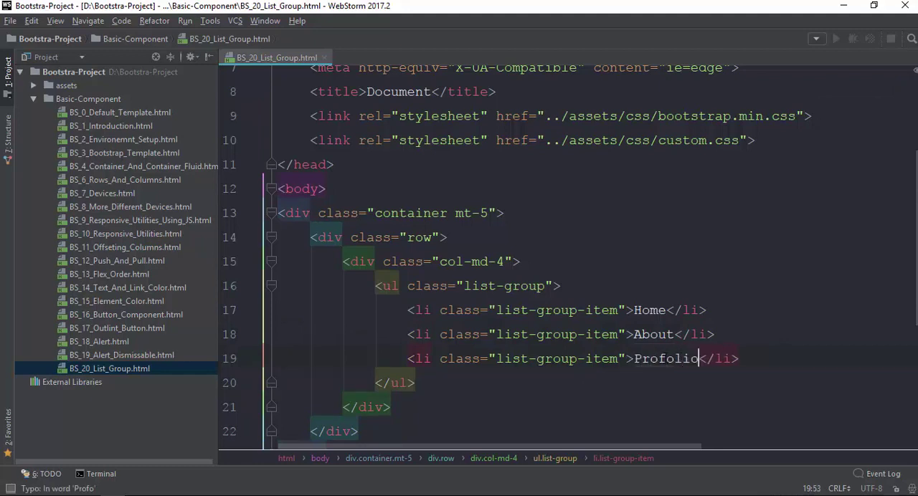
{"action": "key", "text": "End"}
{"action": "key", "text": "ctrl+d"}
{"action": "double_click", "coordinate": [665, 383]}
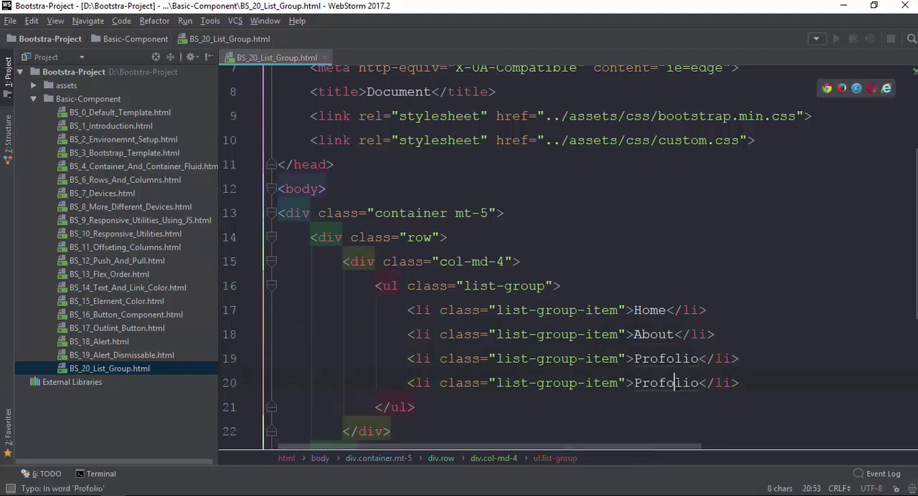
{"action": "type", "text": "Contact"}
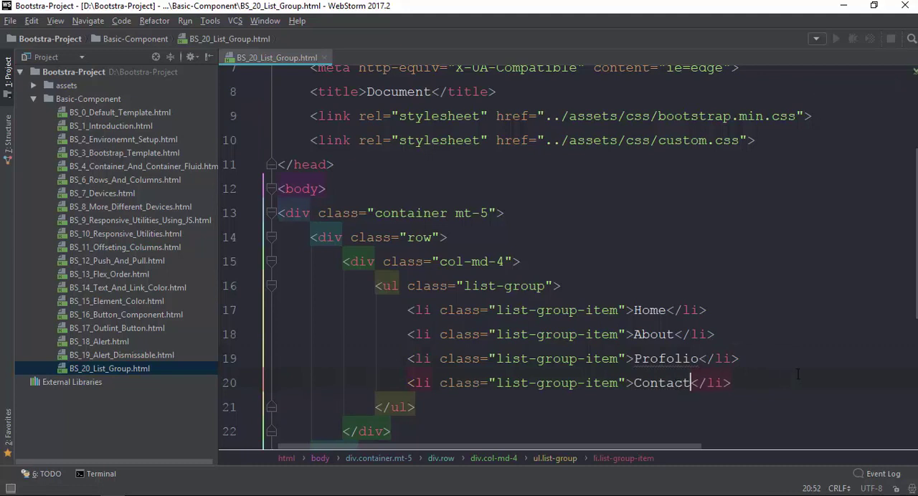
{"action": "left_click", "coordinate": [792, 382]}
{"action": "key", "text": "ctrl+d"}
{"action": "double_click", "coordinate": [674, 405]}
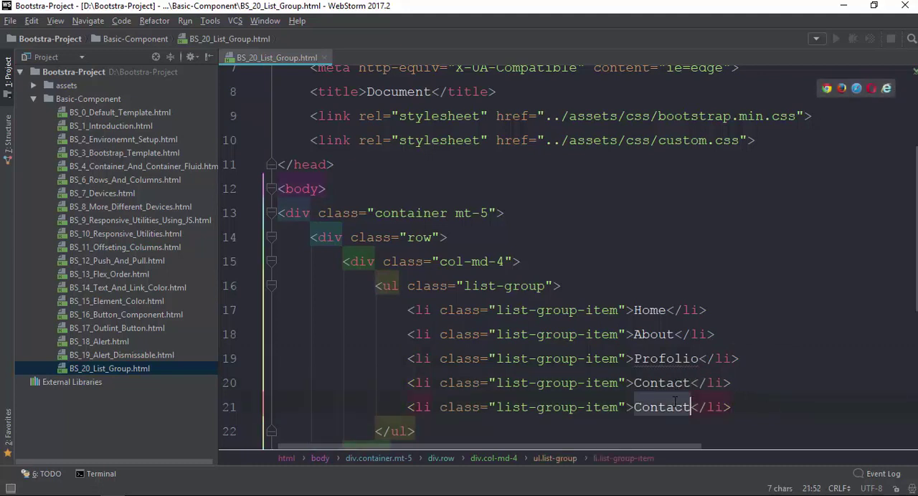
{"action": "type", "text": "Member"}
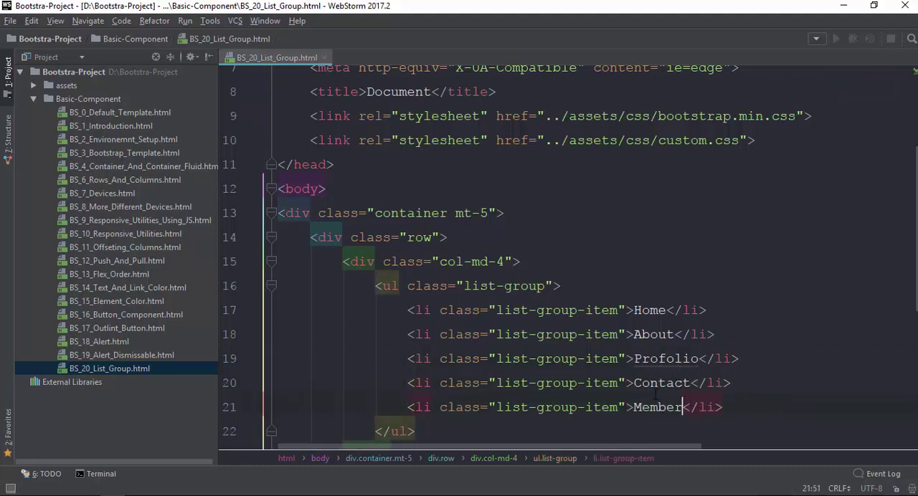
Open the page preview in Chrome from the editor.
{"action": "key", "text": "alt+Tab"}
{"action": "key", "text": "alt+Tab"}
{"action": "left_click", "coordinate": [786, 137]}
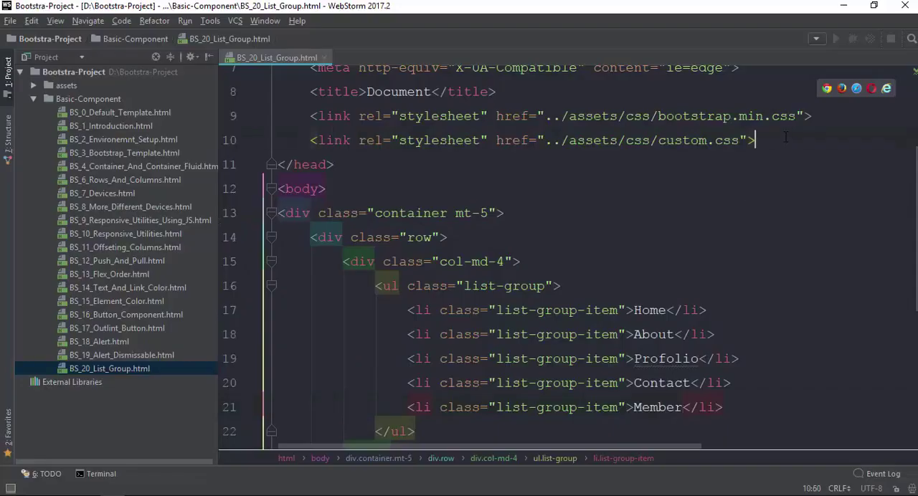
{"action": "left_click", "coordinate": [826, 89]}
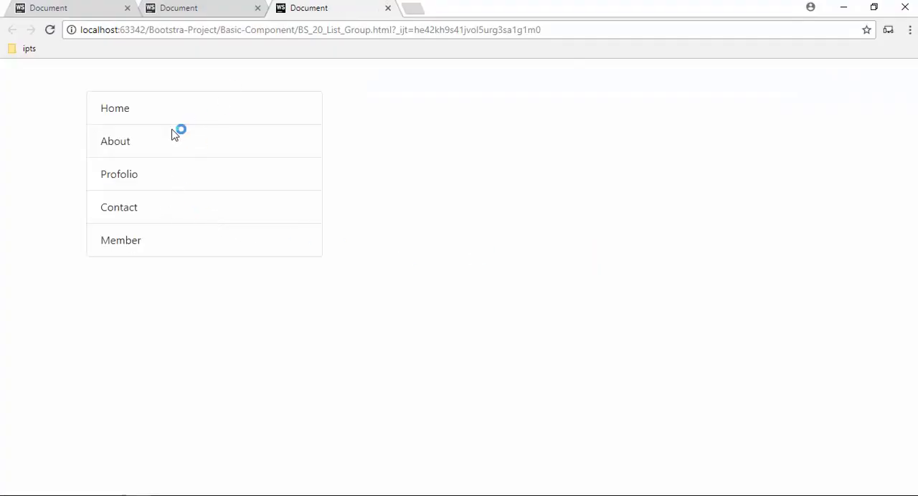
Close the two older Document tabs, leaving only the BS_20_List_Group preview.
{"action": "left_click", "coordinate": [257, 8]}
{"action": "left_click", "coordinate": [127, 7]}
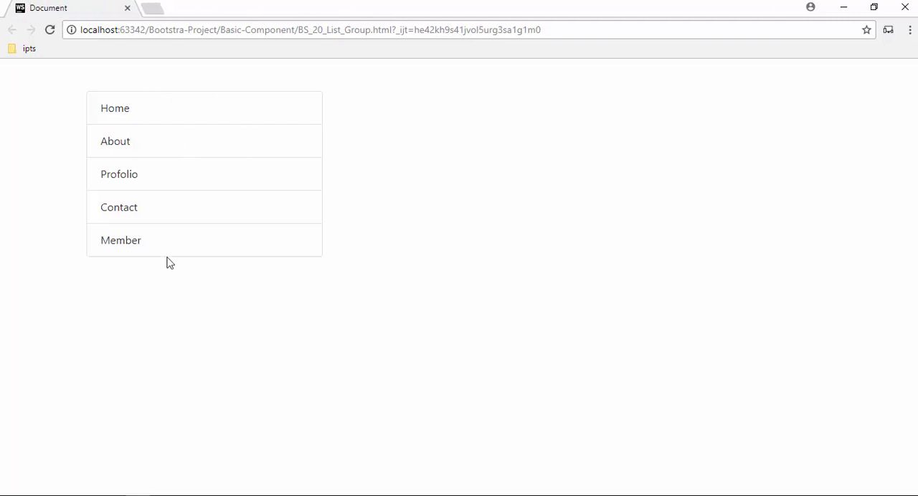
{"action": "double_click", "coordinate": [117, 108]}
{"action": "left_click", "coordinate": [380, 184]}
{"action": "left_click", "coordinate": [126, 492]}
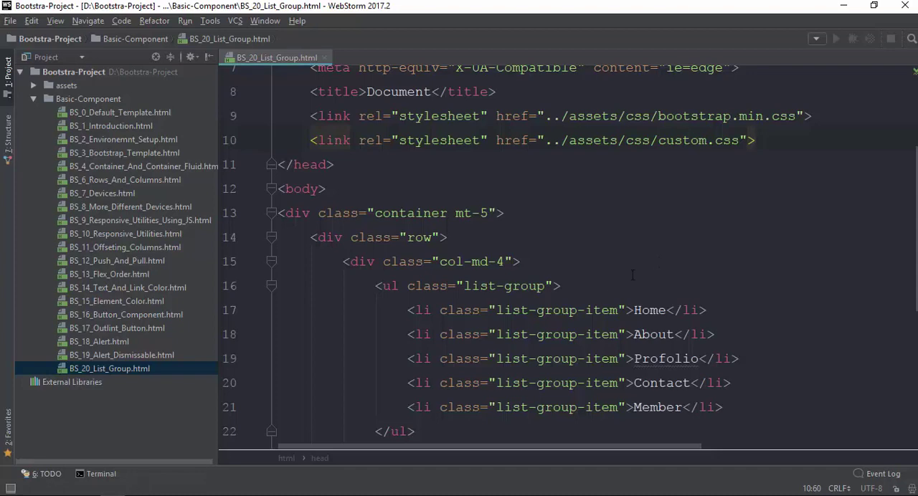
{"action": "scroll", "coordinate": [633, 274], "scroll_direction": "down", "scroll_amount": 2}
{"action": "scroll", "coordinate": [467, 250], "scroll_direction": "up", "scroll_amount": 2}
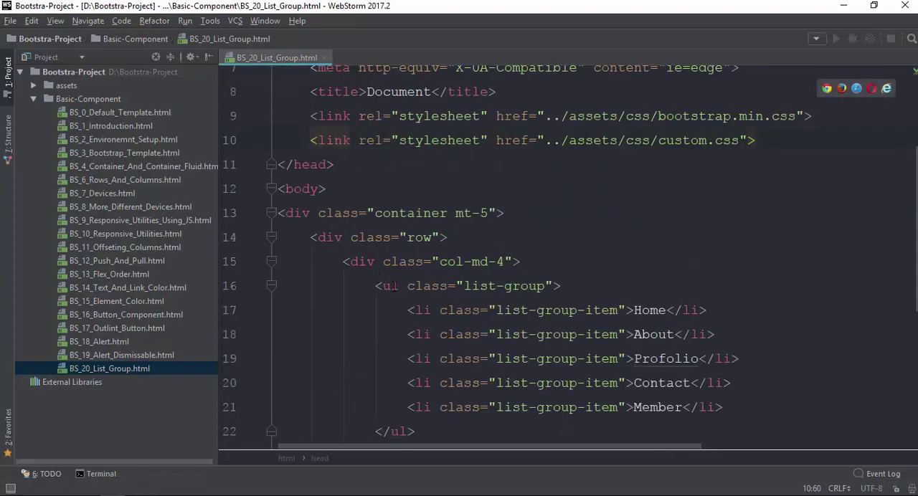
{"action": "double_click", "coordinate": [399, 285]}
{"action": "type", "text": "ol"}
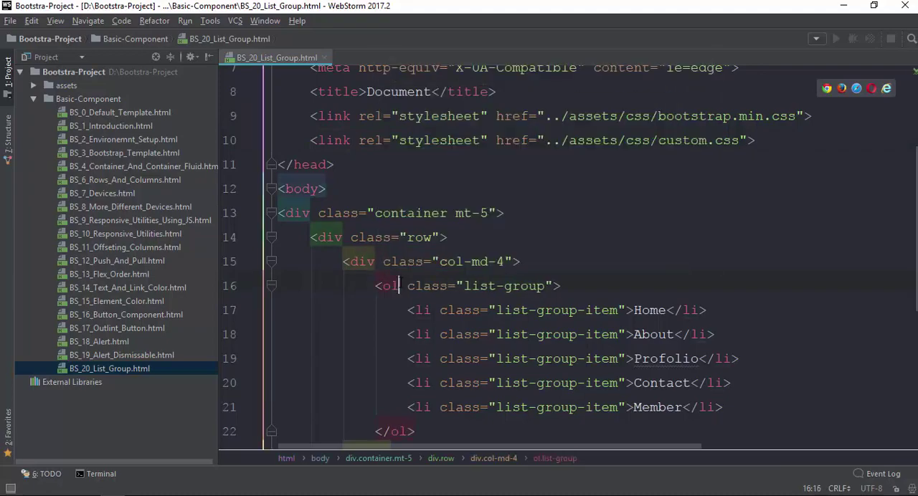
{"action": "key", "text": "alt+Tab"}
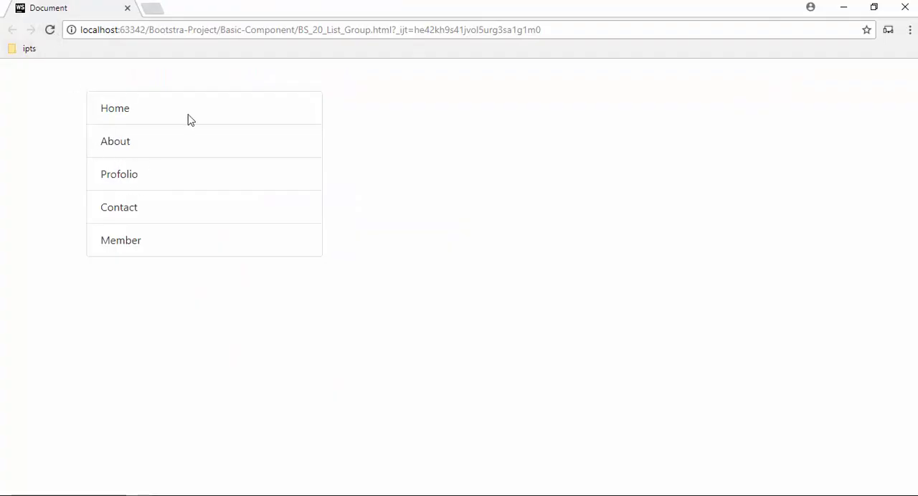
{"action": "left_click", "coordinate": [52, 30]}
{"action": "key", "text": "alt+Tab"}
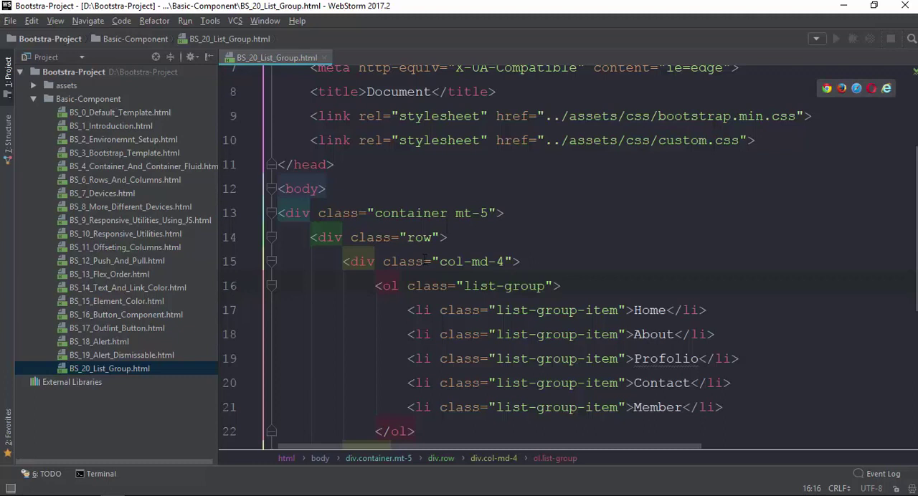
{"action": "type", "text": "ul"}
{"action": "mouse_move", "coordinate": [465, 285]}
{"action": "left_mouse_down"}
{"action": "mouse_move", "coordinate": [543, 290]}
{"action": "mouse_move", "coordinate": [456, 287]}
{"action": "left_mouse_up"}
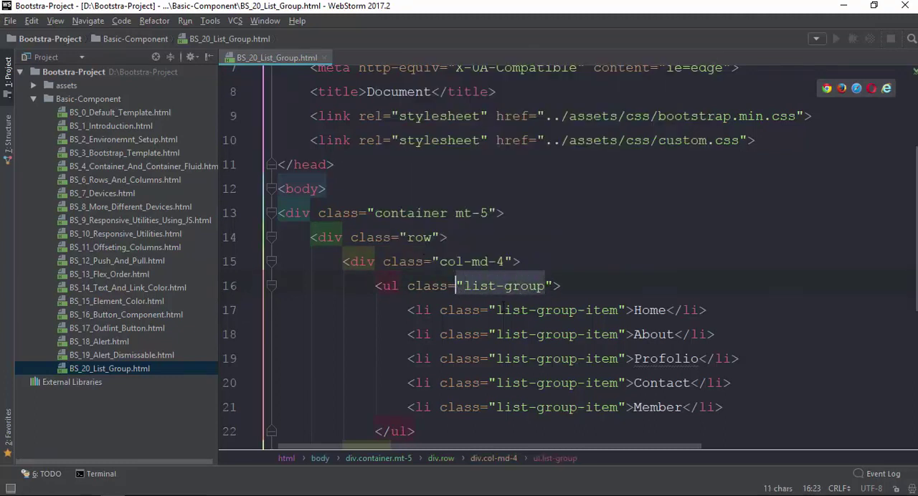
{"action": "left_click_drag", "start_coordinate": [504, 310], "coordinate": [569, 310]}
{"action": "scroll", "coordinate": [569, 310], "scroll_direction": "down", "scroll_amount": 1}
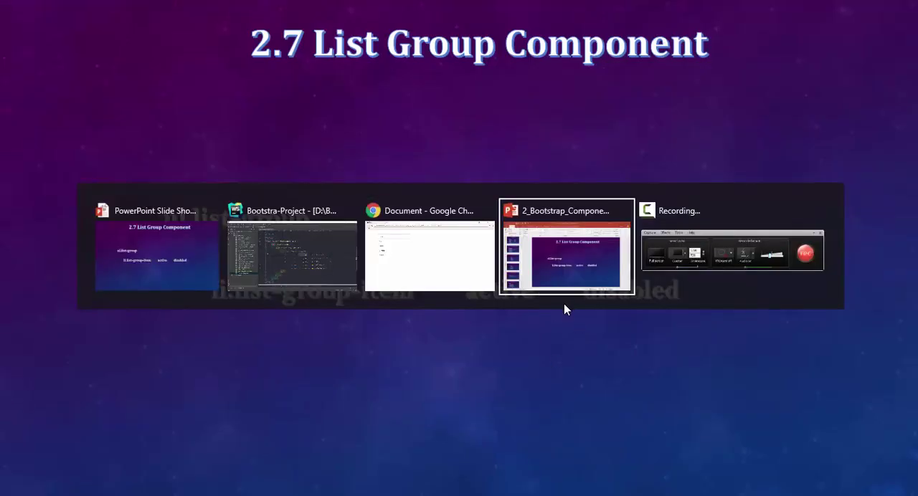
{"action": "key", "text": "alt+Tab"}
{"action": "key", "text": "alt+Tab"}
{"action": "key", "text": "alt+Tab"}
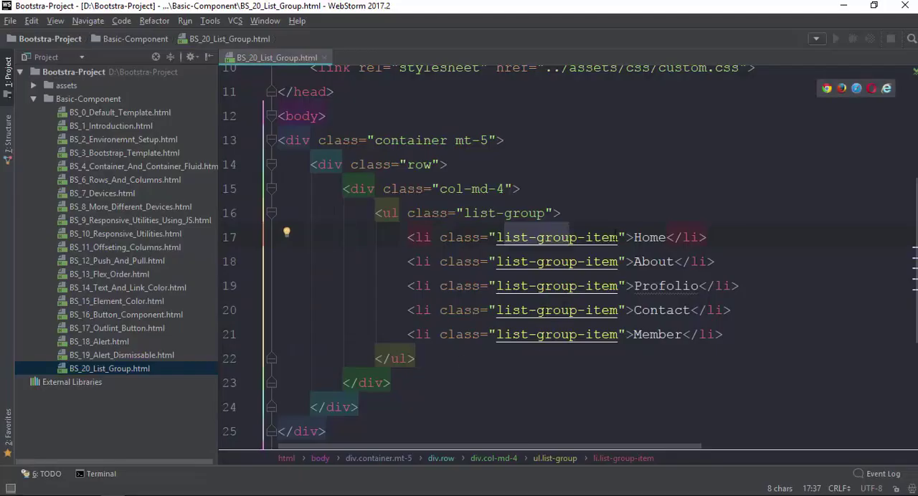
Give the Home item the active class, then switch back to Chrome.
{"action": "left_click", "coordinate": [618, 237]}
{"action": "type", "text": "activ"}
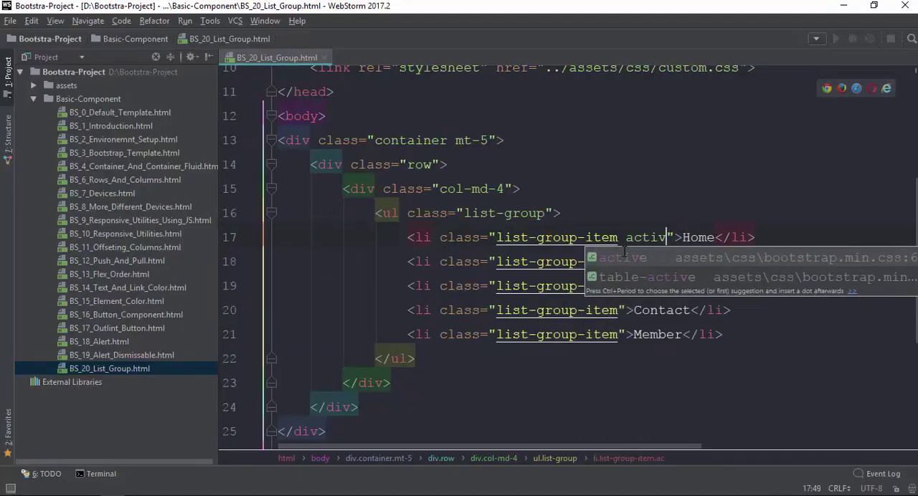
{"action": "type", "text": "e"}
{"action": "key", "text": "alt+Tab"}
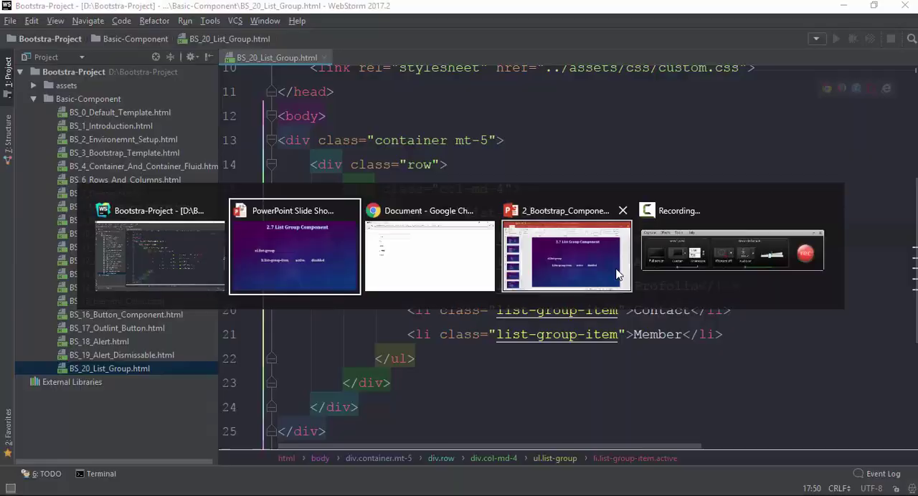
{"action": "key", "text": "alt+Tab"}
Reload the Chrome preview to show Home highlighted as the active item.
{"action": "left_click", "coordinate": [51, 31]}
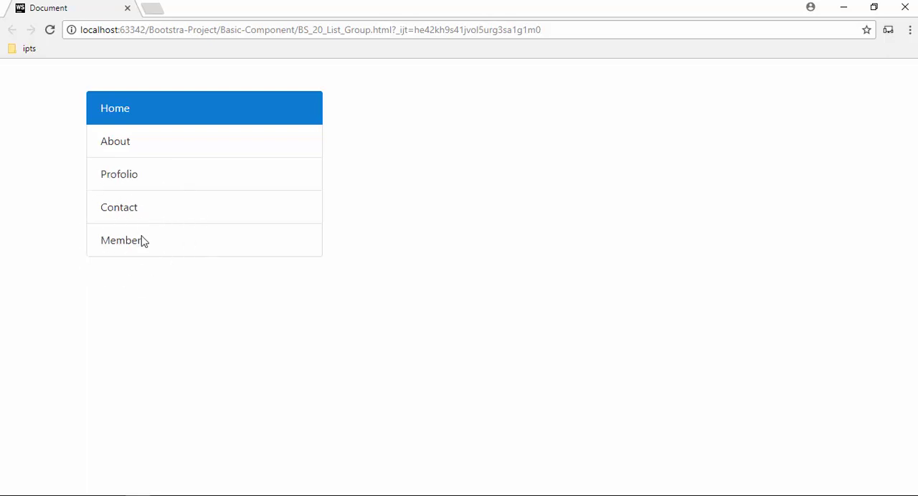
{"action": "key", "text": "alt+Tab"}
{"action": "key", "text": "alt+Tab"}
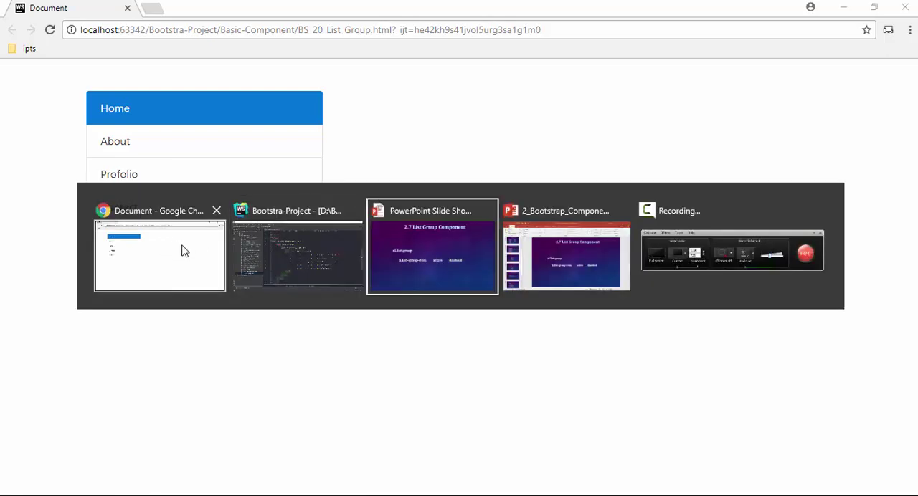